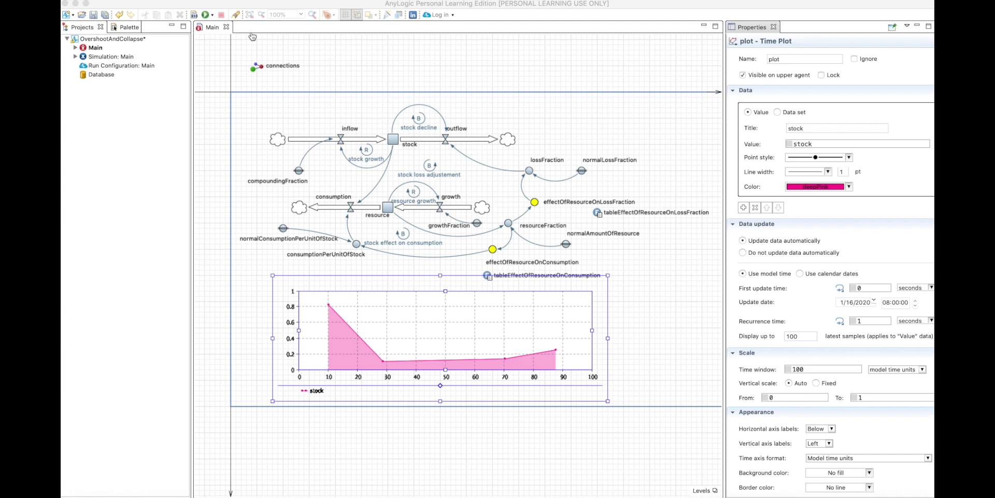
- Launch the OvershootAndCollapse simulation and set it to run as fast as possible
left_click(205, 16)
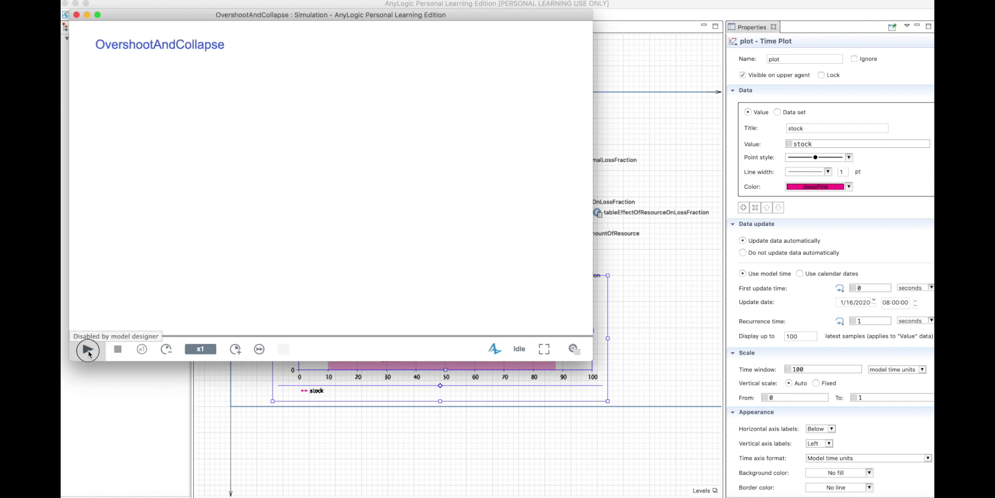
left_click(88, 349)
- Run at virtual speed until stock peaks near 1,400 and collapses, then close the simulation
left_click(260, 349)
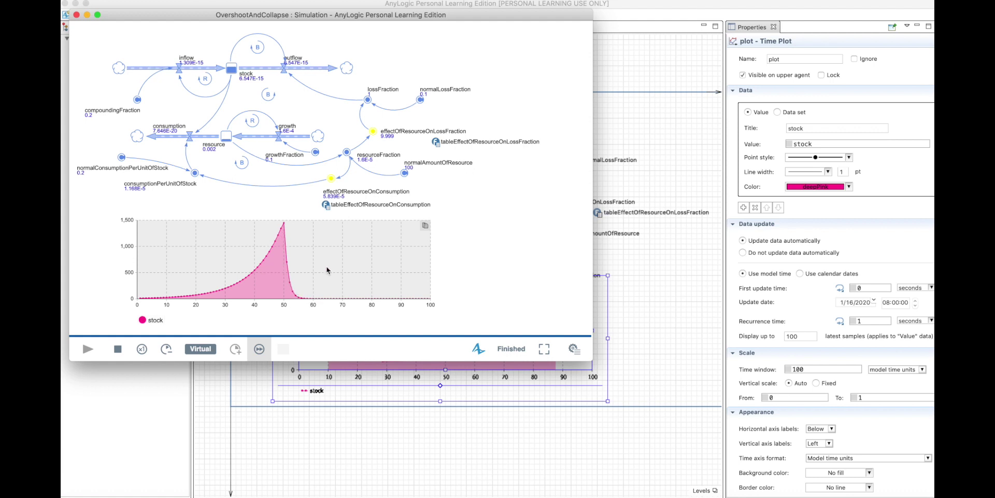
left_click(76, 15)
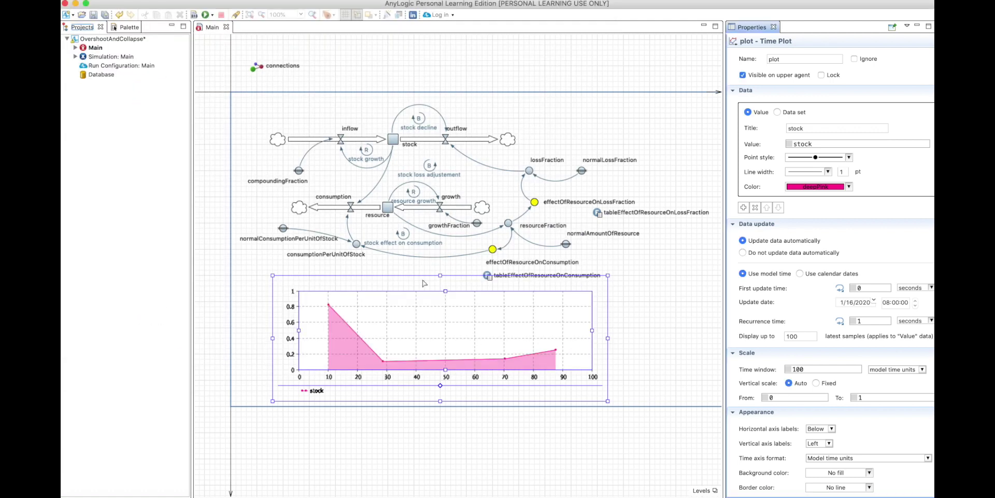
- Compare the stock's properties with the resource stock's, including the resource's initial value 100
left_click(394, 140)
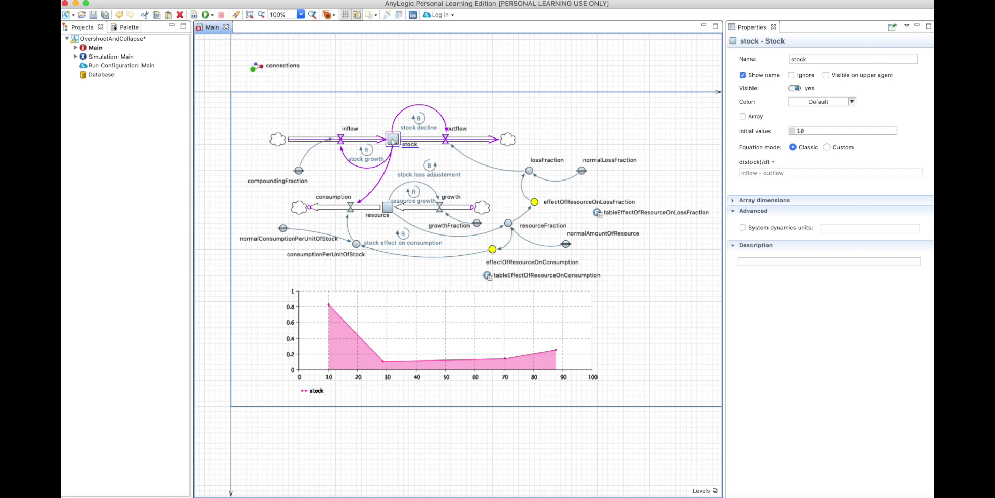
left_click(389, 208)
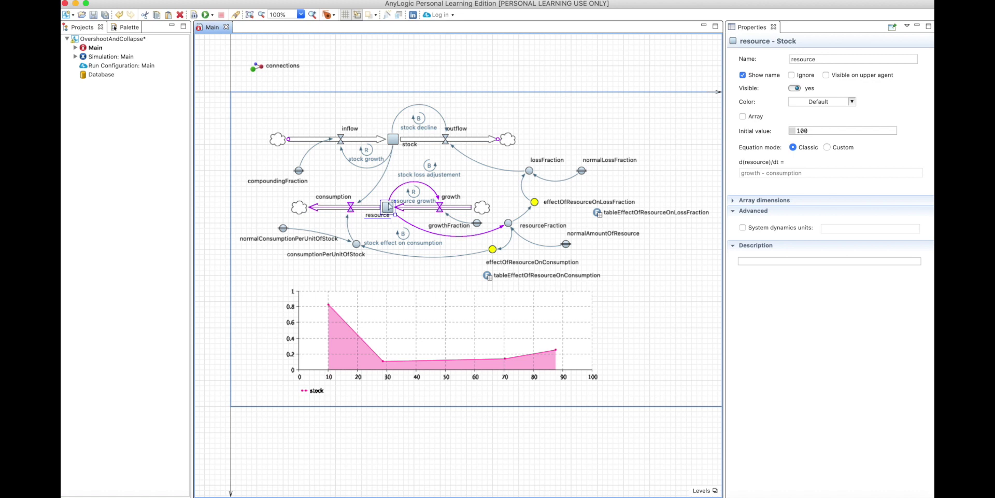
left_click(396, 138)
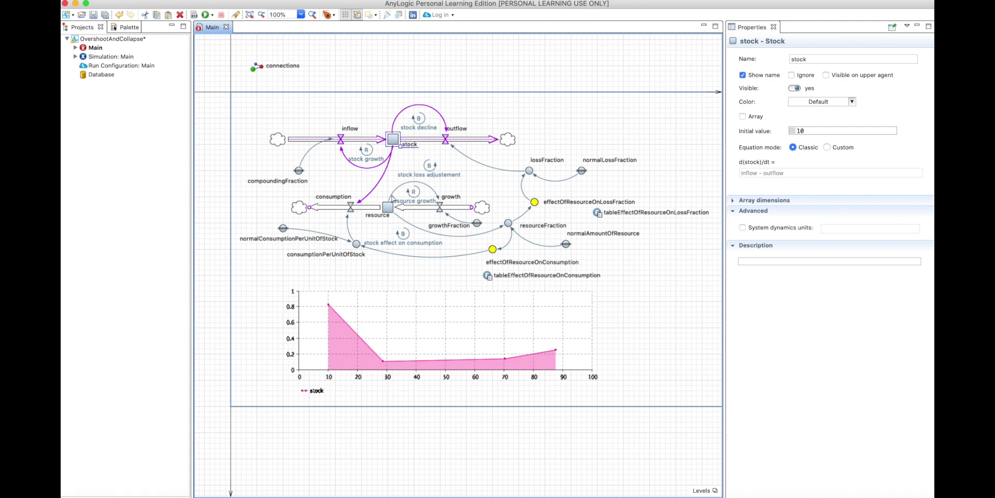
left_click(394, 201)
left_click(392, 213)
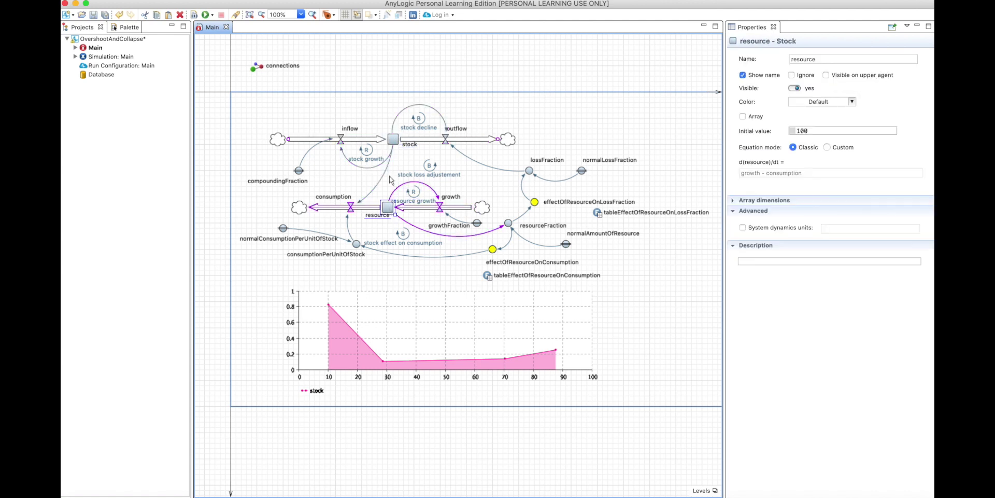
- Highlight both stocks' flows and loops, then select effectOfResourceOnConsumption
left_click(393, 138)
left_click(387, 208)
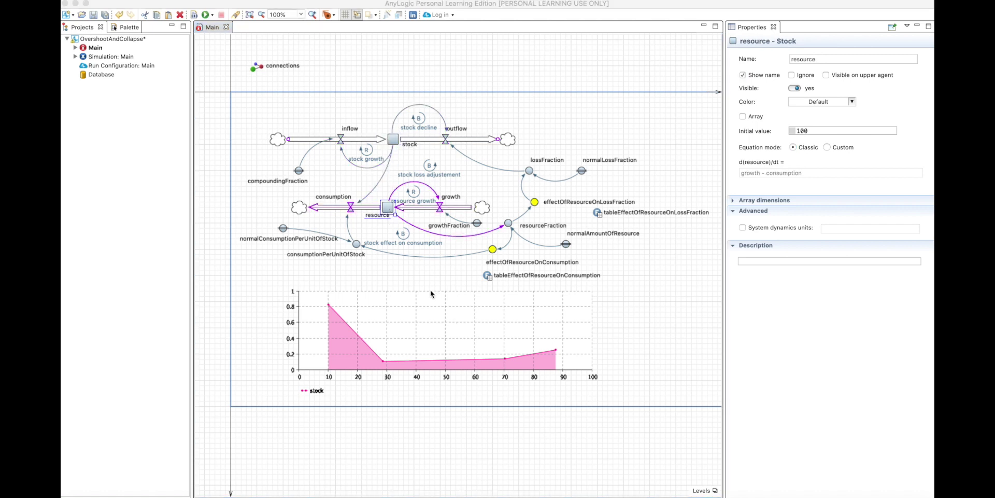
left_click(393, 141)
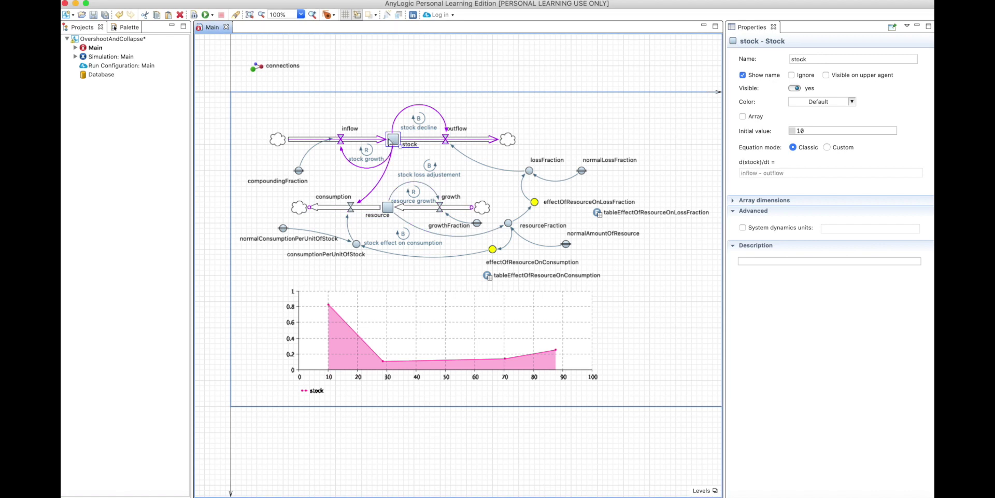
left_click(388, 209)
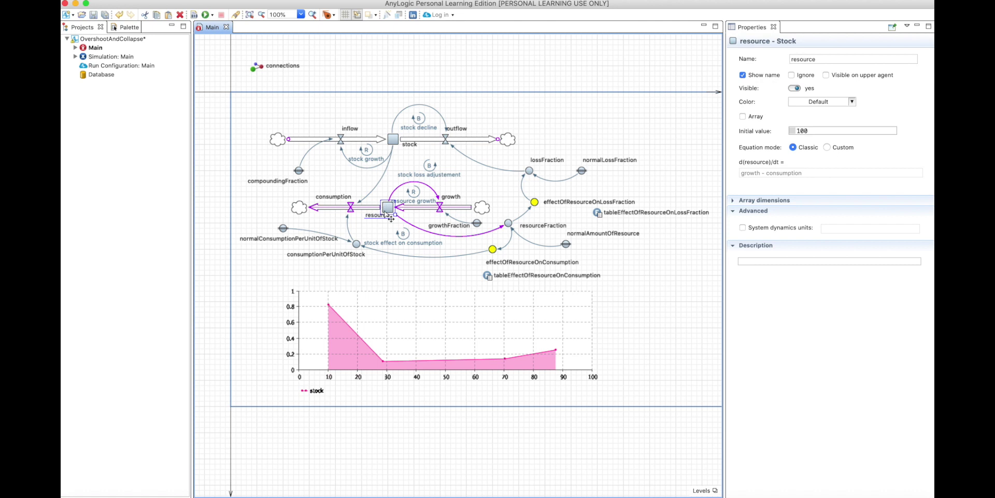
scroll(428, 197, "down", 1)
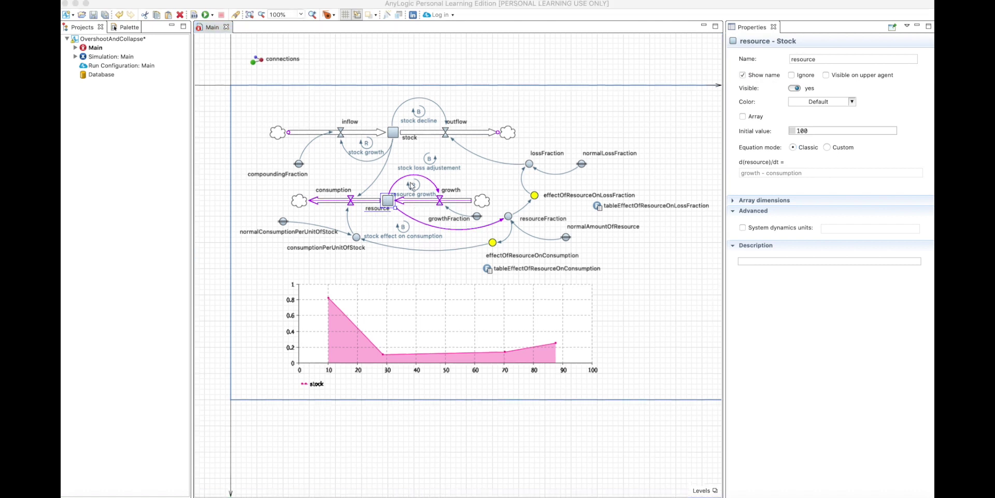
left_click(393, 133)
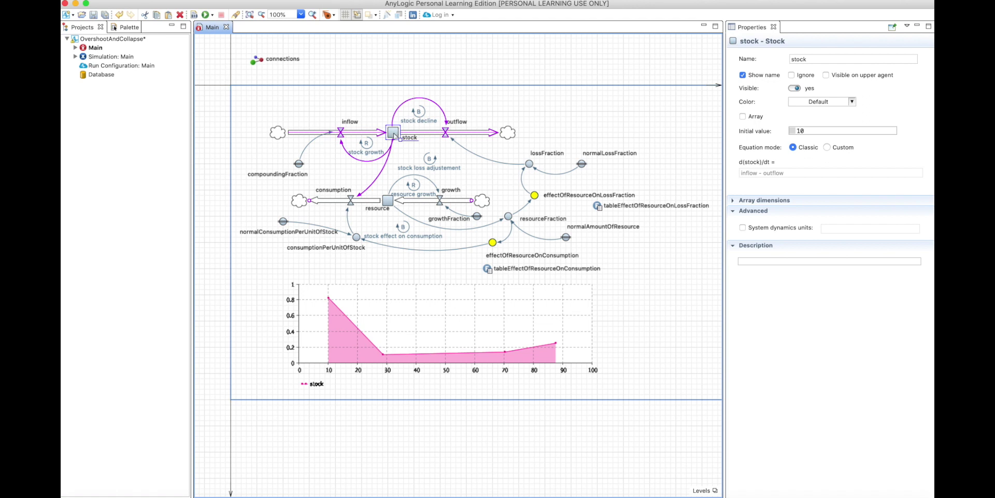
left_click(387, 201)
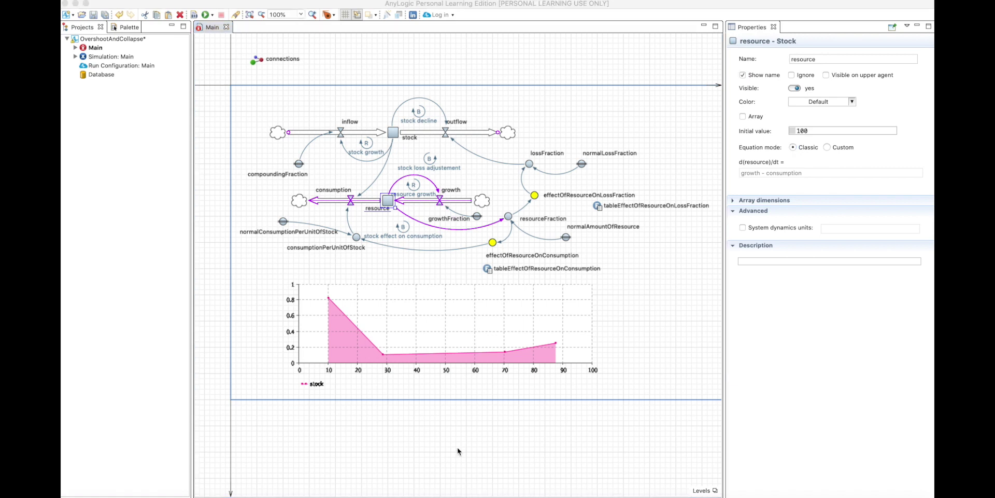
left_click(492, 242)
- Review effectOfResourceOnLossFraction, stock, compoundingFraction, lossFraction, outflow (stock*lossFraction) and consumptionPerUnitOfStock
left_click(534, 195)
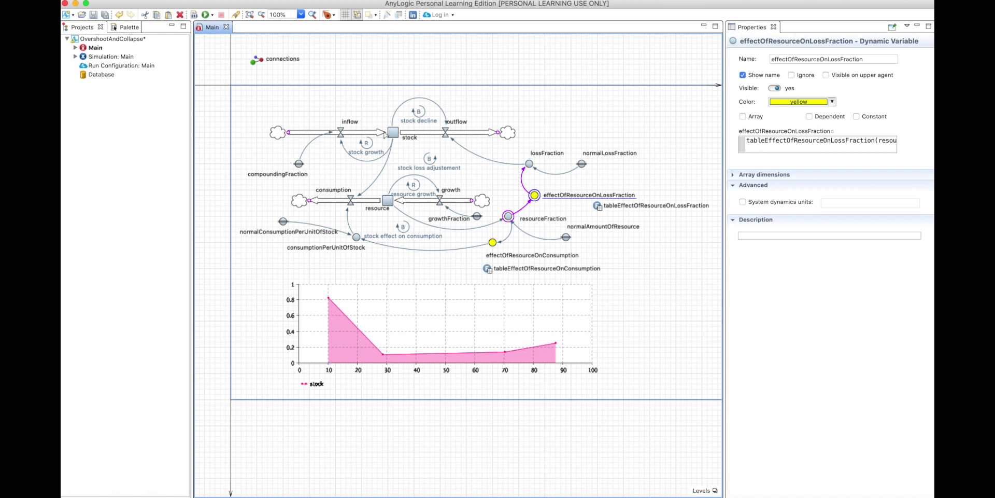
left_click(394, 134)
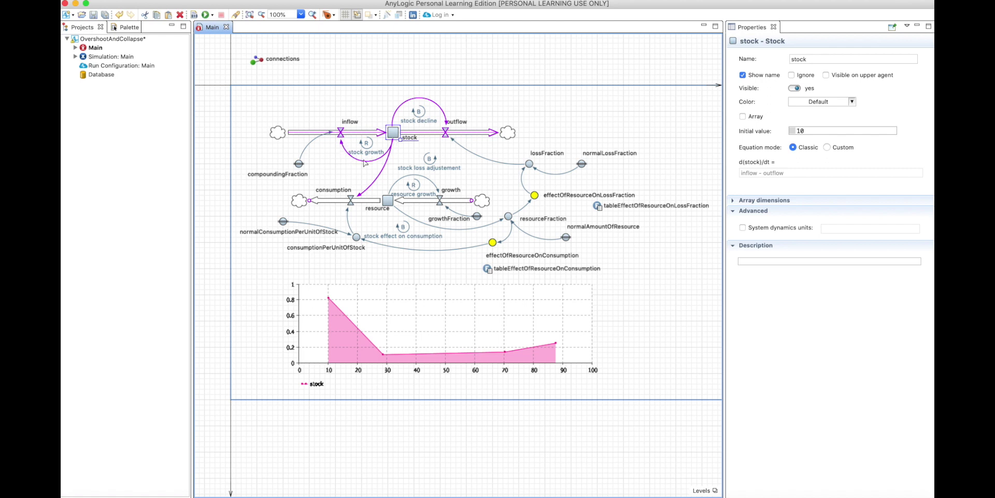
left_click(298, 163)
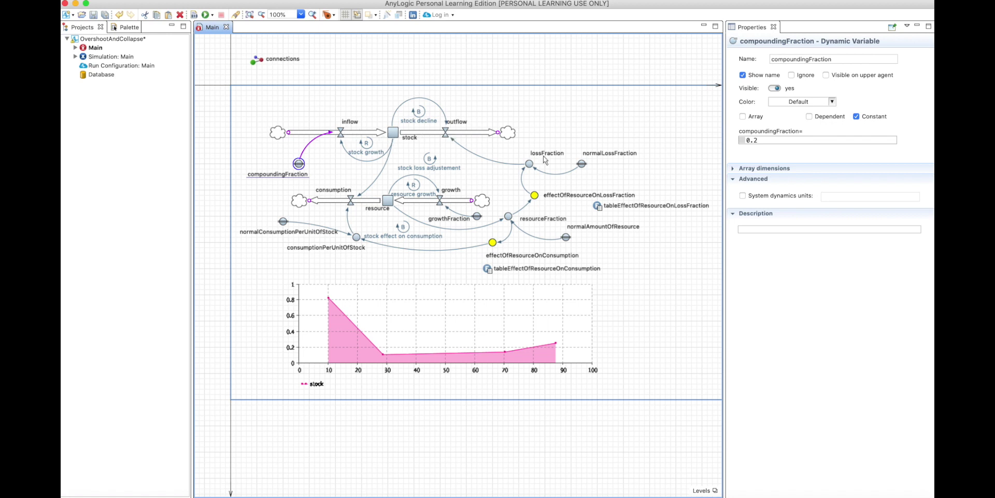
left_click(530, 164)
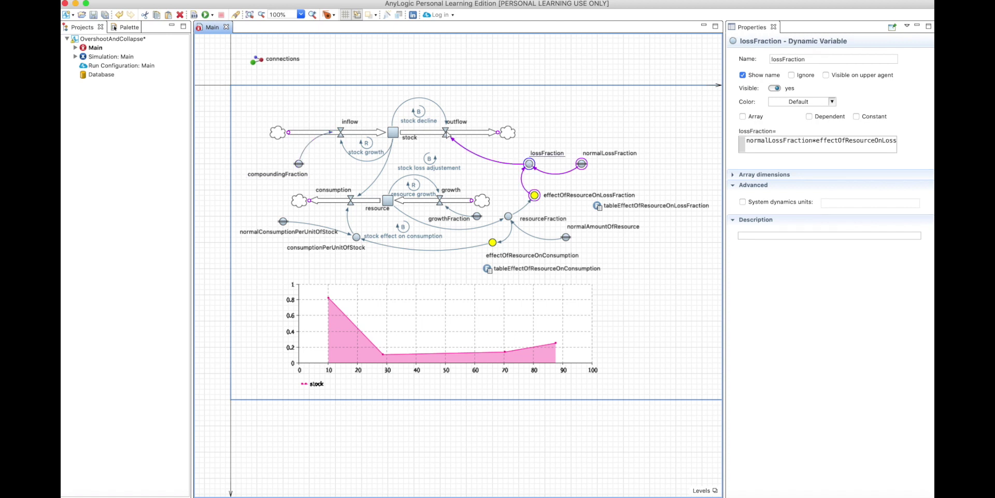
left_click(444, 134)
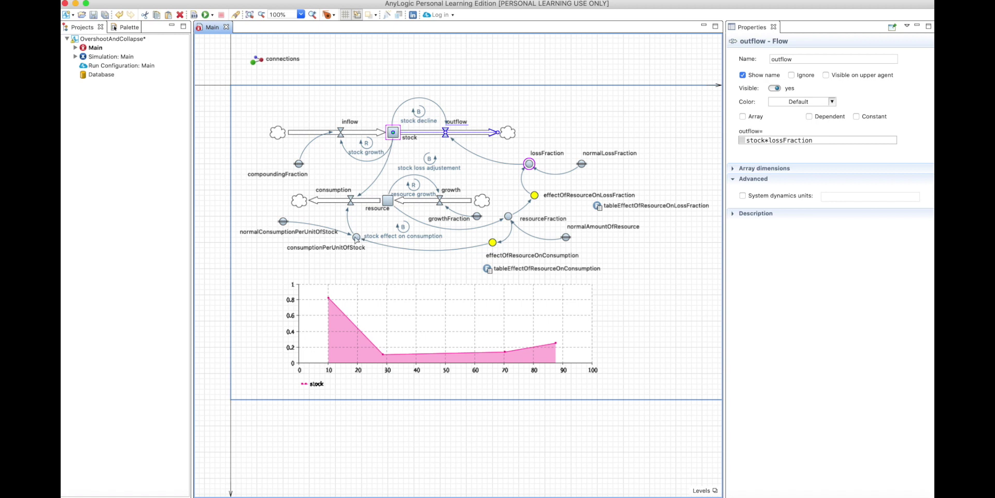
left_click(356, 237)
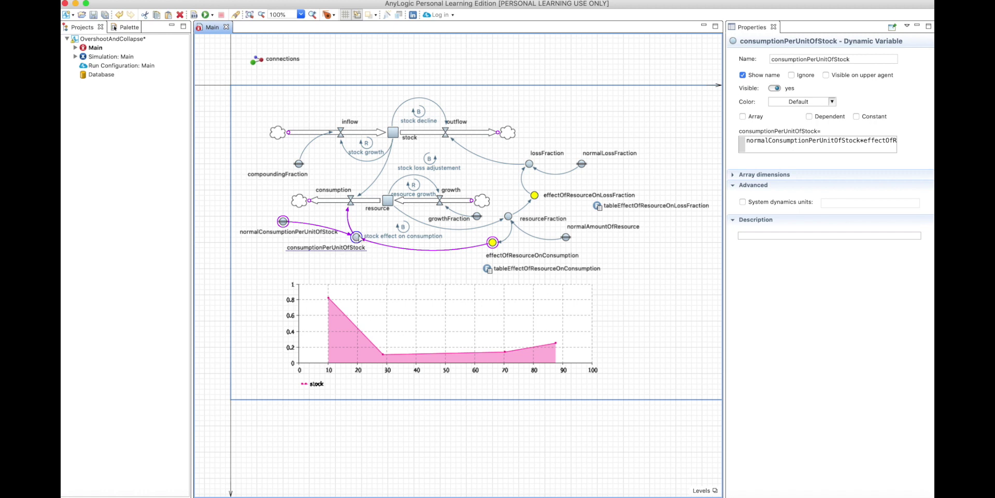
- Inspect consumption, resource, growthFraction 0.1, the loss-fraction lookup curve, and normalLossFraction 0.1
left_click(341, 201)
left_click(387, 201)
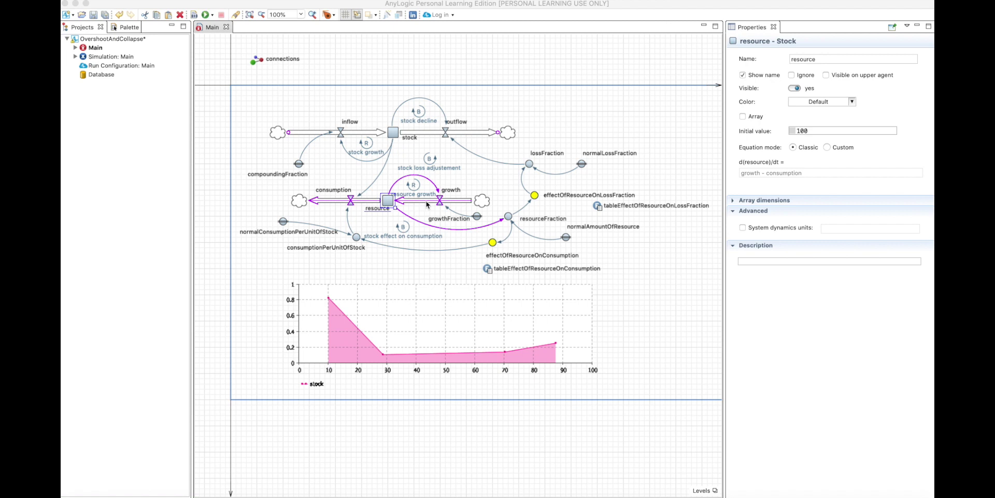
left_click(477, 216)
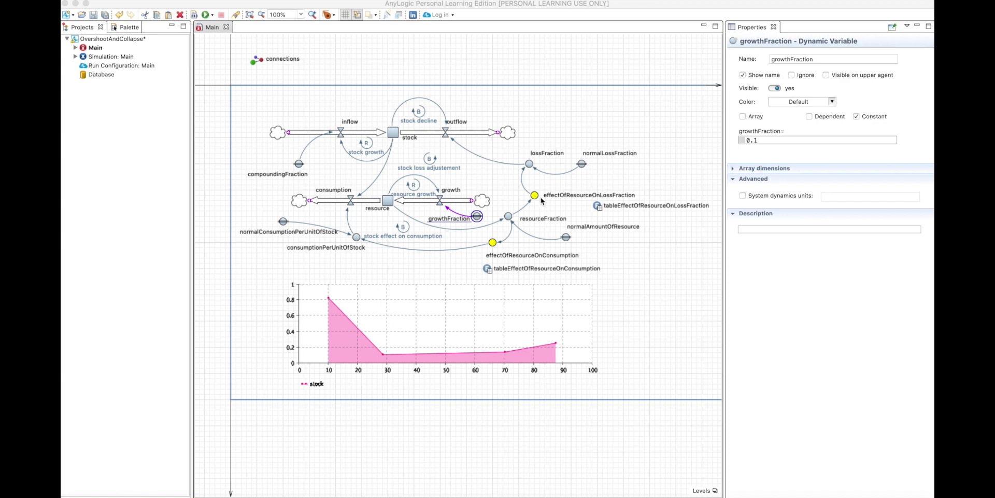
left_click(597, 205)
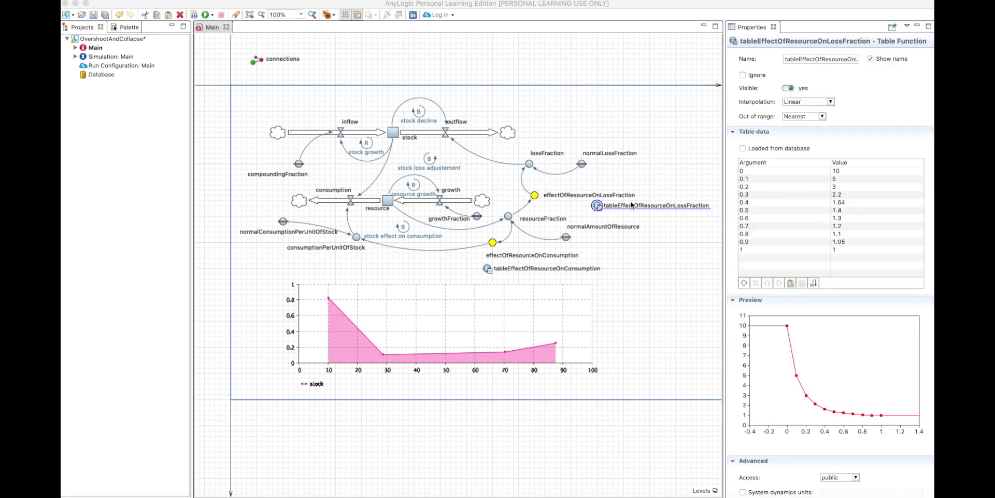
left_click(582, 164)
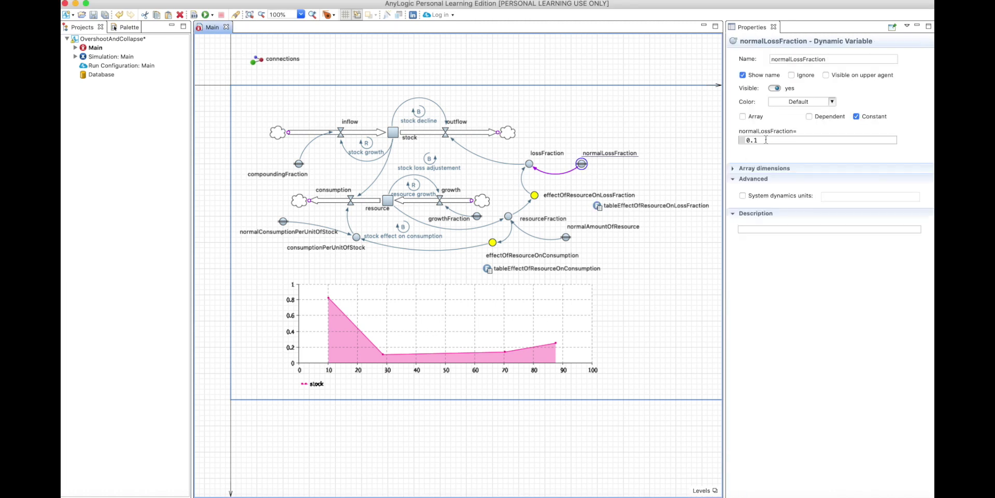
- Show normalAmountOfResource (constant 100) and resourceFraction defined as resource/normalAmountOfResource
left_click(567, 237)
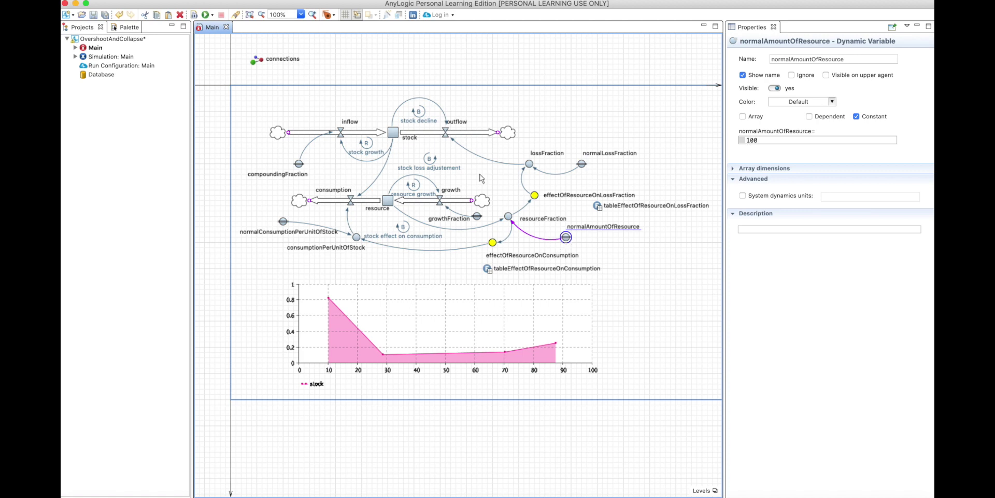
left_click(509, 215)
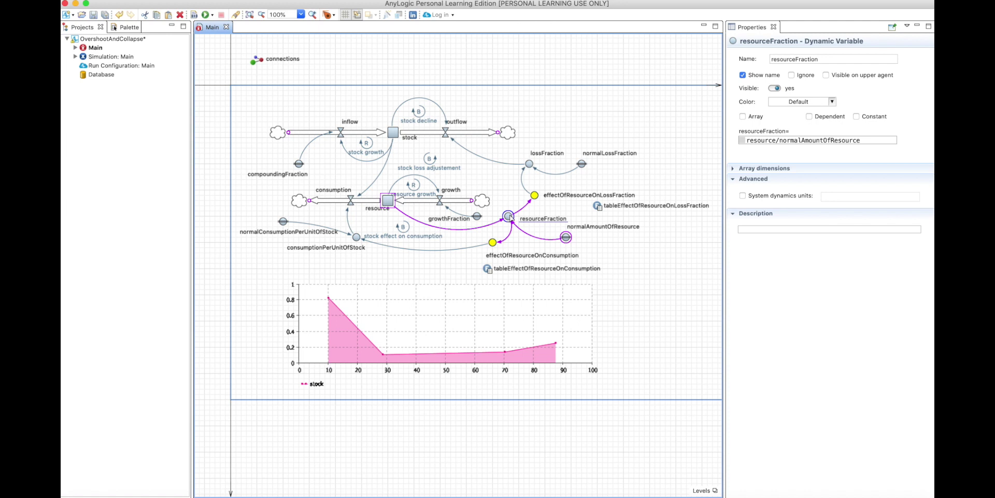
- Review the loss-fraction lookup table and curve, resourceFraction's formula, then effectOfResourceOnConsumption
left_click(536, 196)
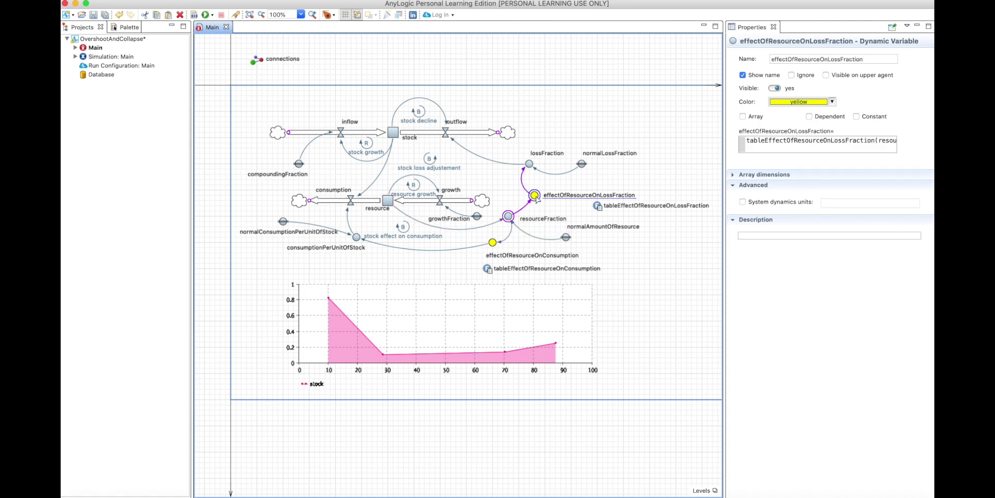
left_click(598, 206)
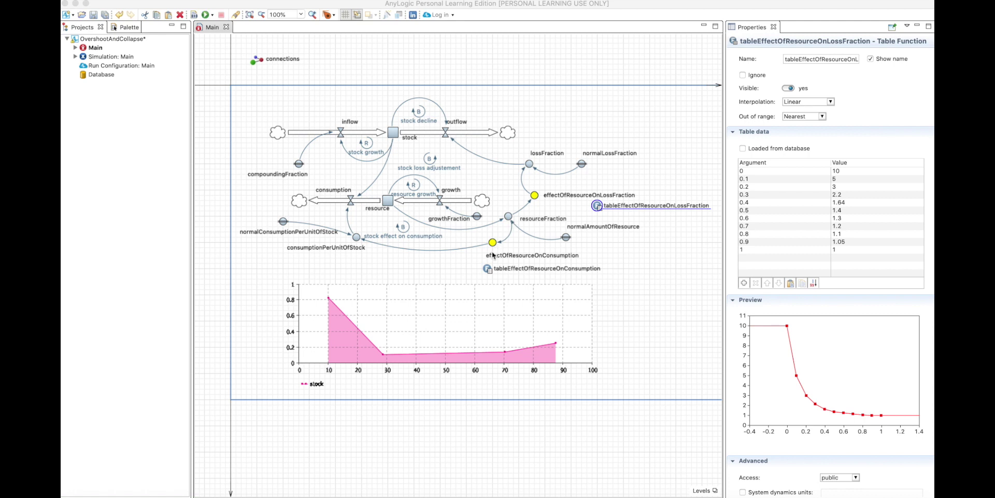
left_click(509, 218)
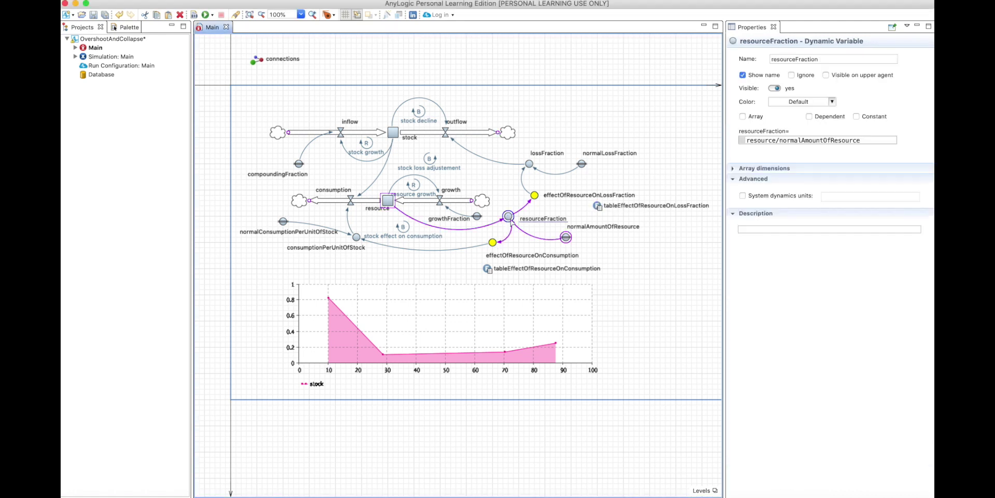
left_click(496, 247)
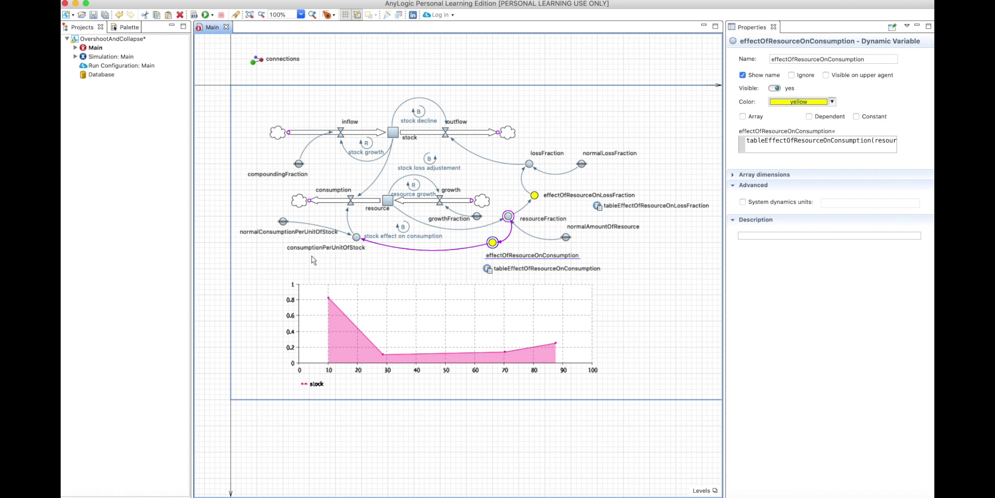
- View the consumption lookup table, normalConsumptionPerUnitOfStock 0.2, and the counterclockwise type B loop
left_click(488, 269)
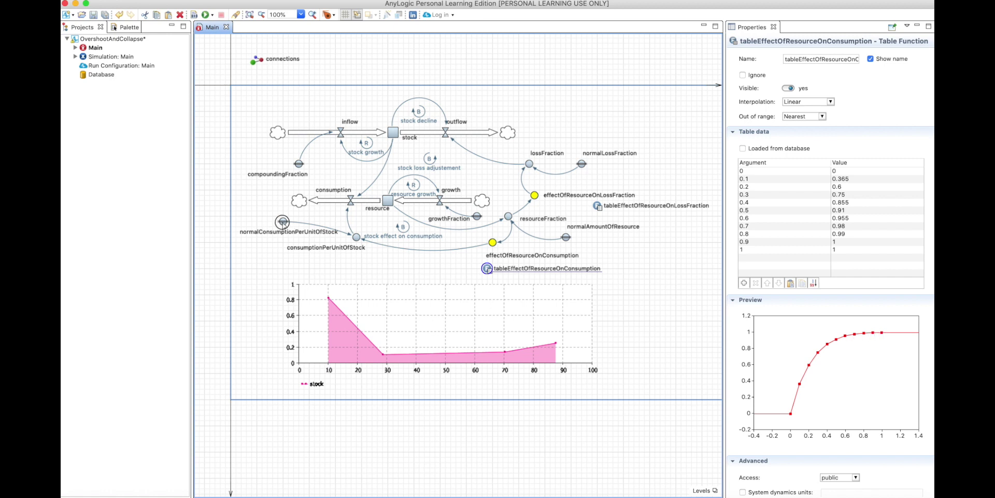
left_click(283, 222)
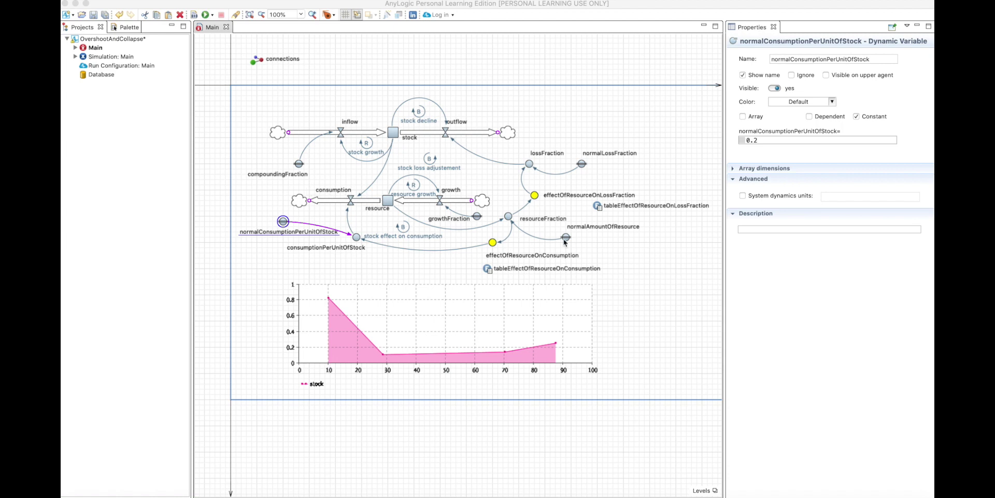
left_click(433, 159)
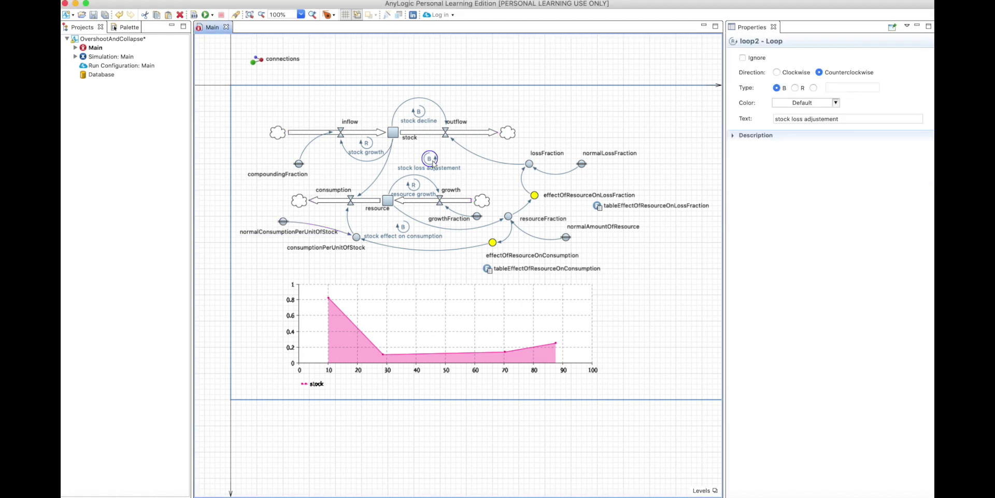
left_click(394, 134)
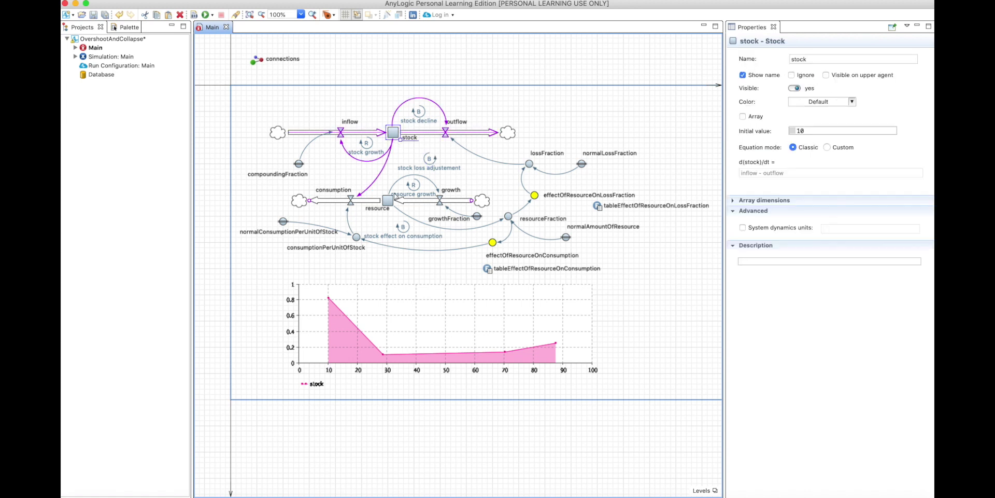
left_click(391, 201)
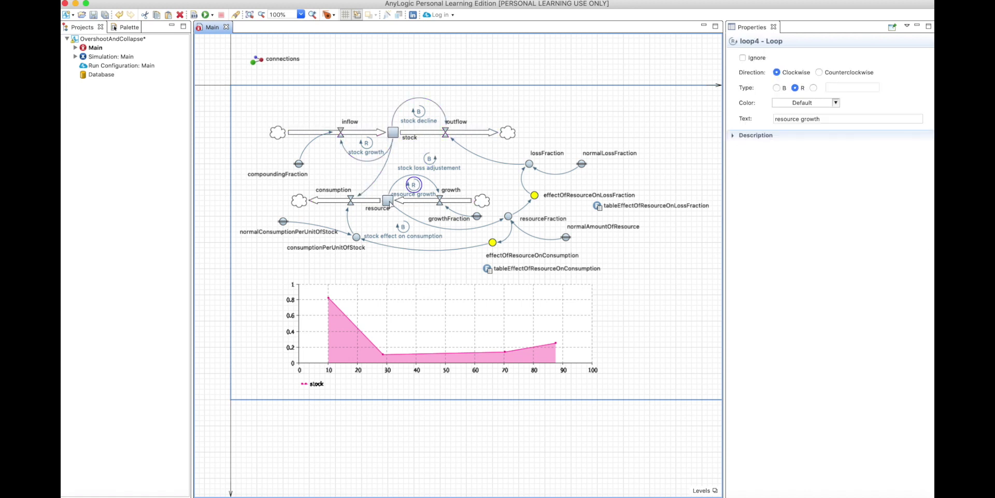
left_click(389, 202)
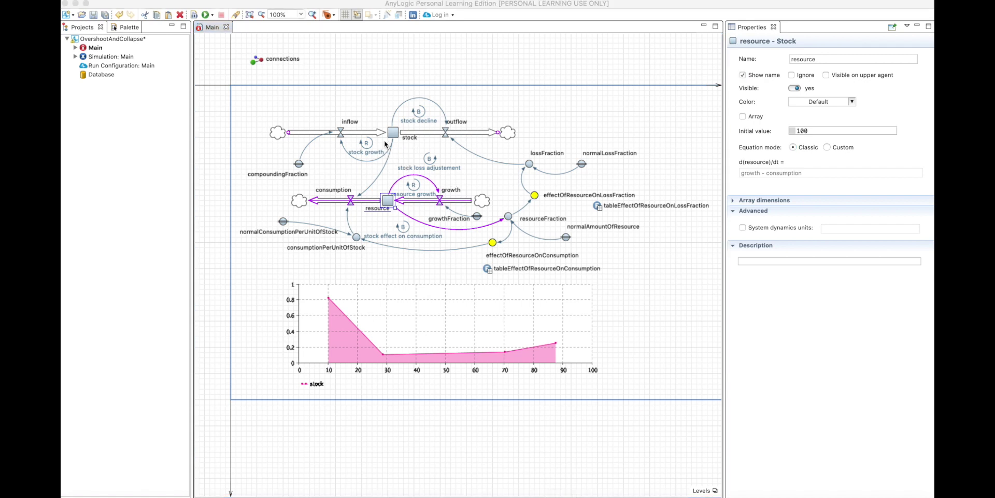
left_click(323, 137)
left_click(419, 111)
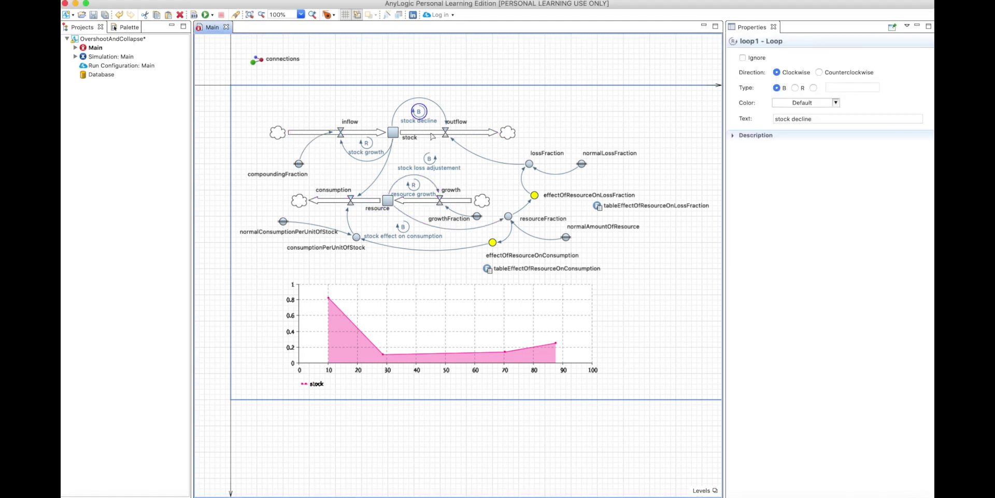
left_click(431, 134)
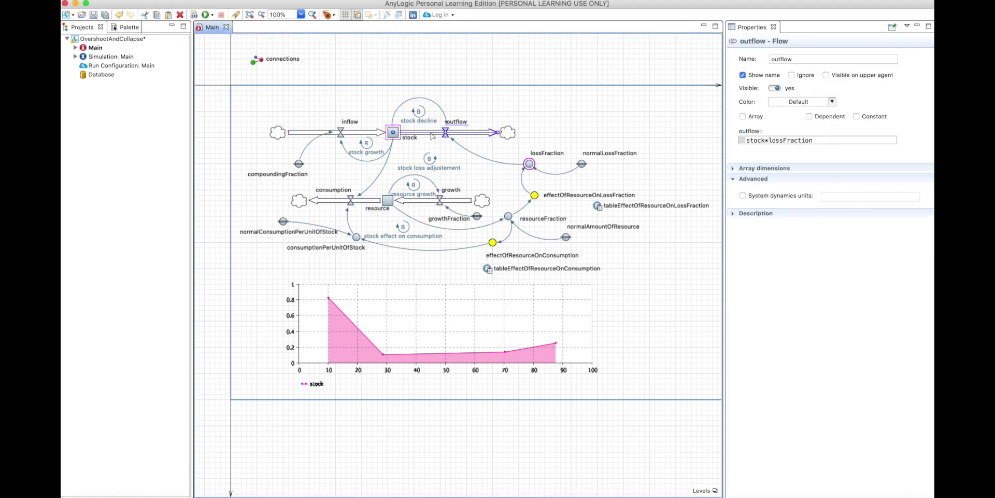
left_click(299, 164)
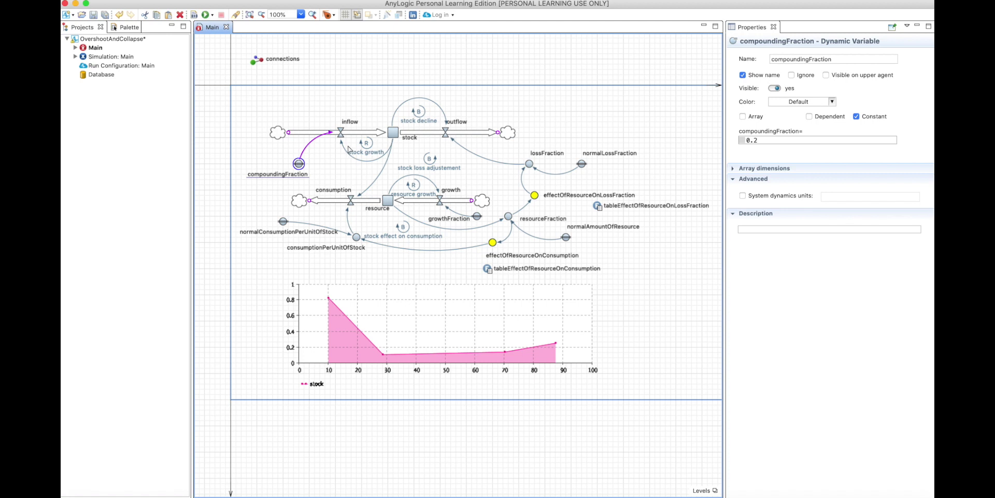
left_click(394, 134)
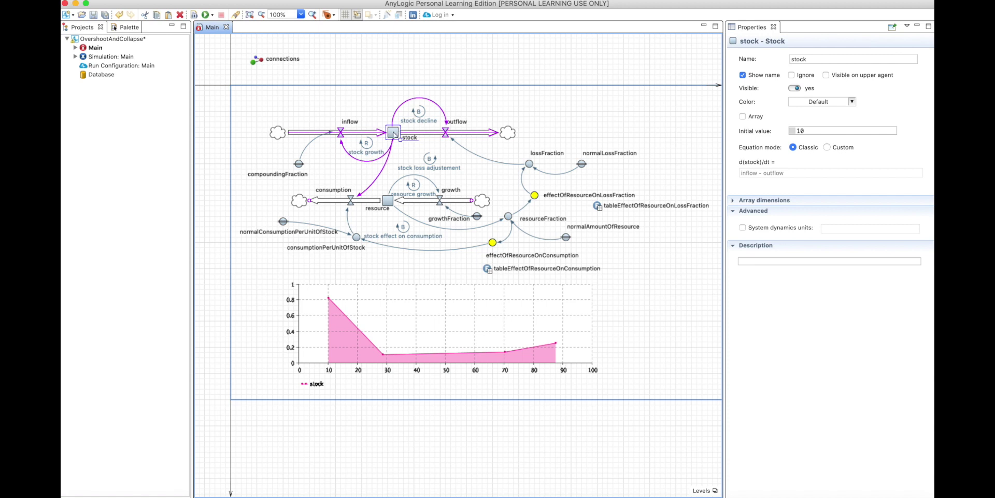
left_click(433, 162)
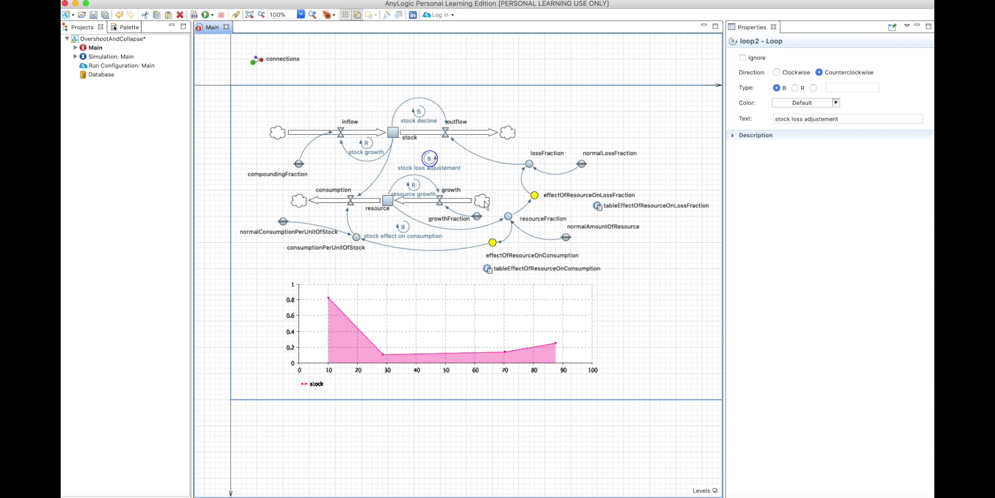
scroll(494, 244, "up", 4)
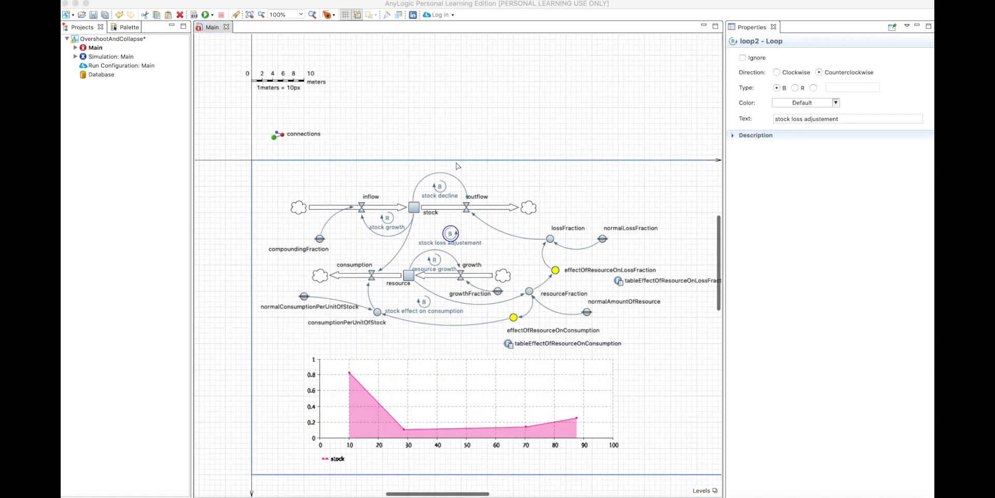
scroll(453, 190, "down", 1)
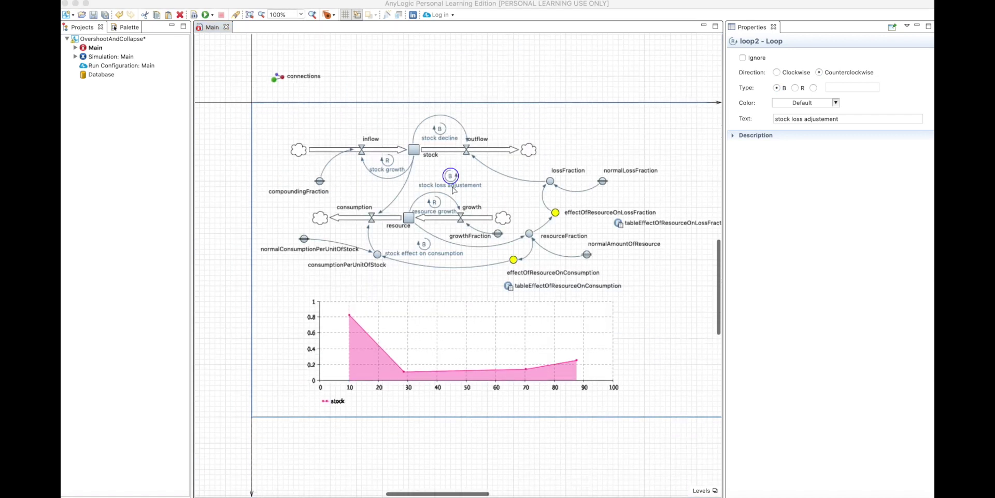
- Run the model again and pause near time 49 with stock around 1,448
left_click(208, 16)
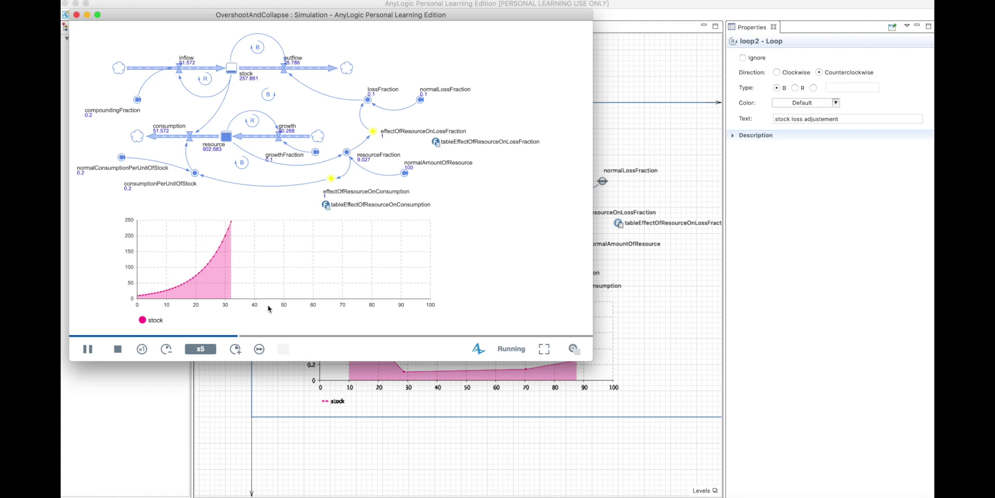
left_click(87, 350)
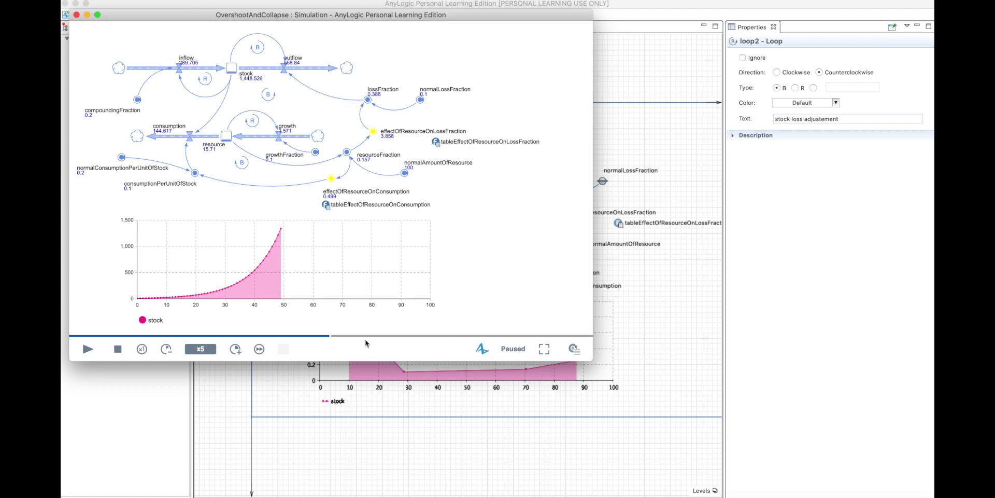
left_click(535, 493)
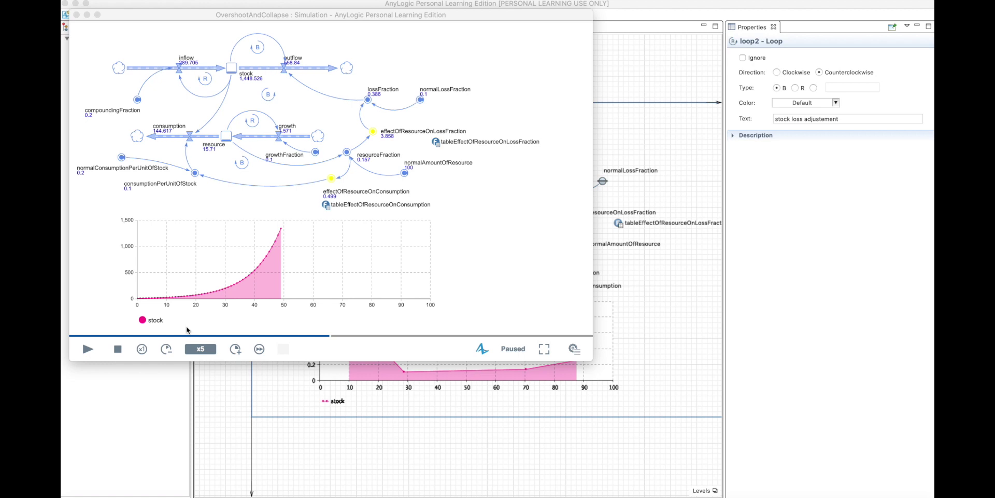
- Step through the stock's peak at x1 speed, finish at virtual speed, and close the simulation
left_click(142, 349)
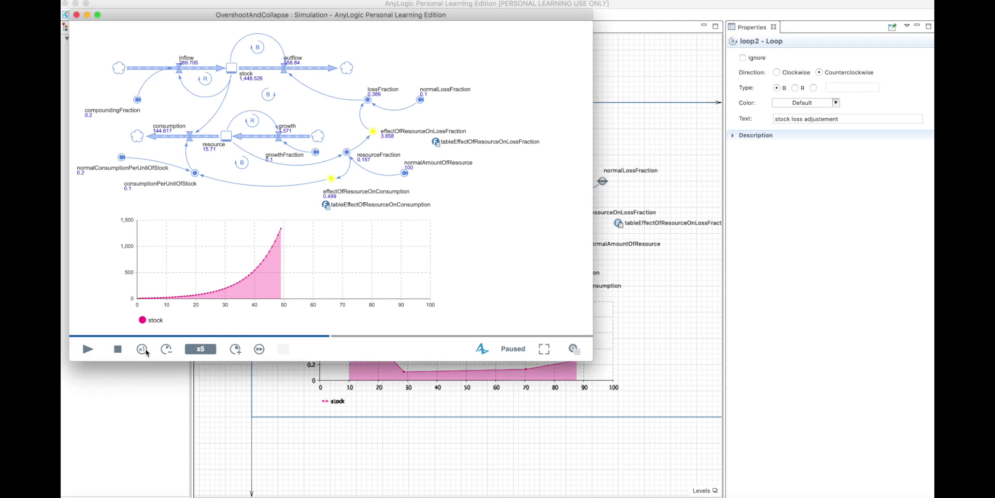
left_click(94, 351)
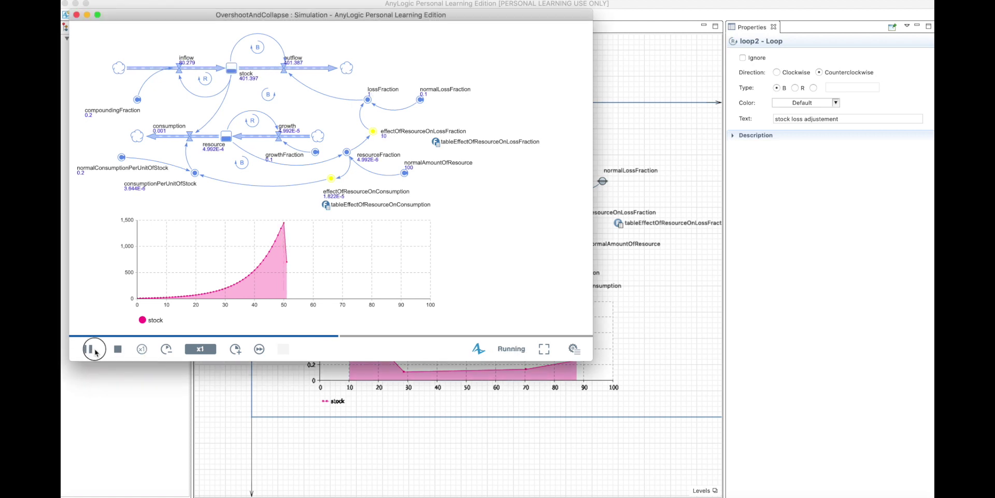
left_click(88, 349)
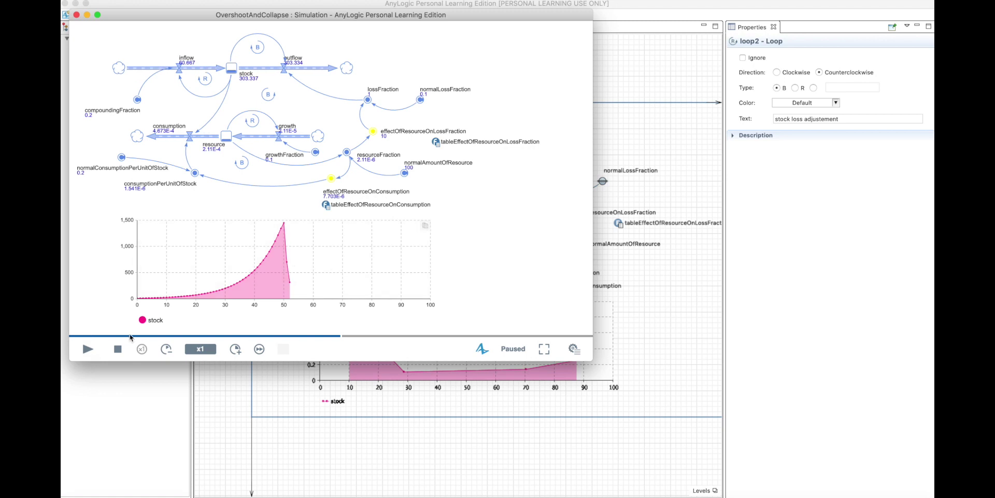
left_click(88, 349)
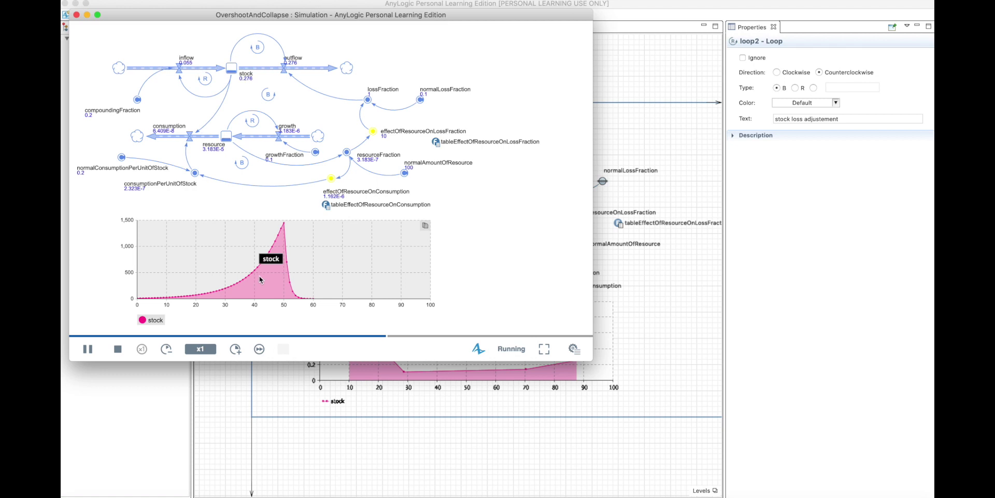
left_click(260, 349)
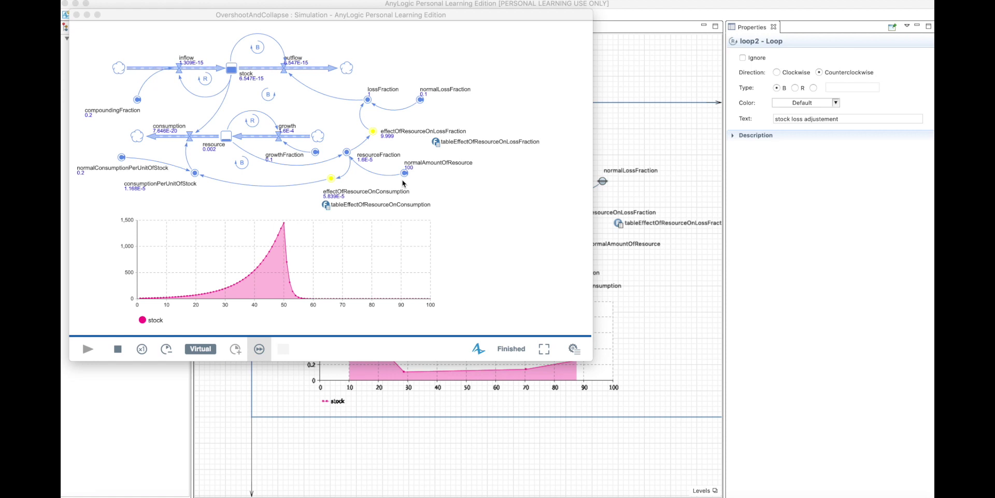
left_click(543, 495)
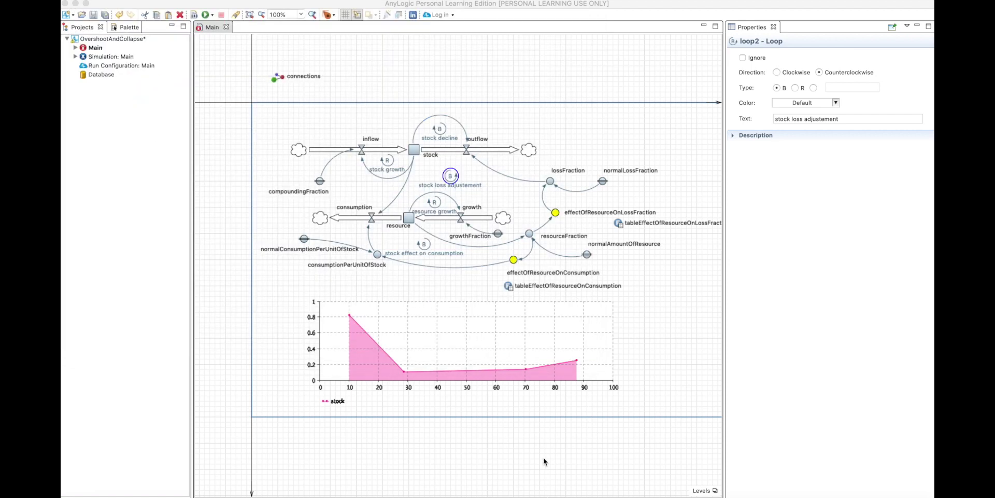